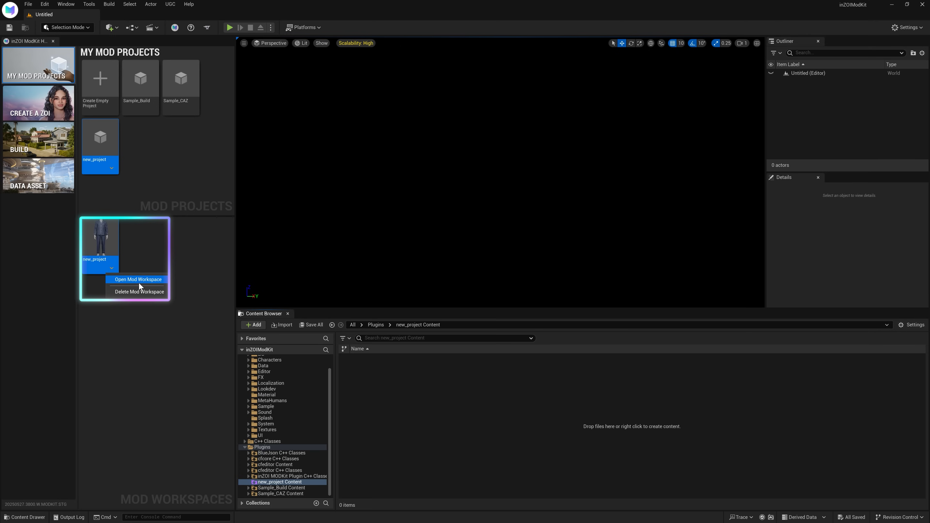
Step: Open the new_project mod workspace and create a copy of its available source asset
click(139, 280)
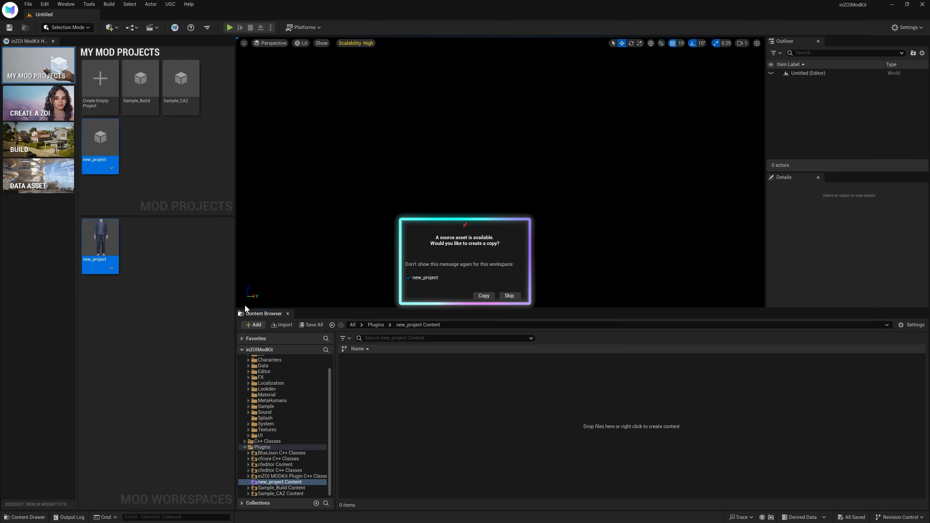
click(487, 296)
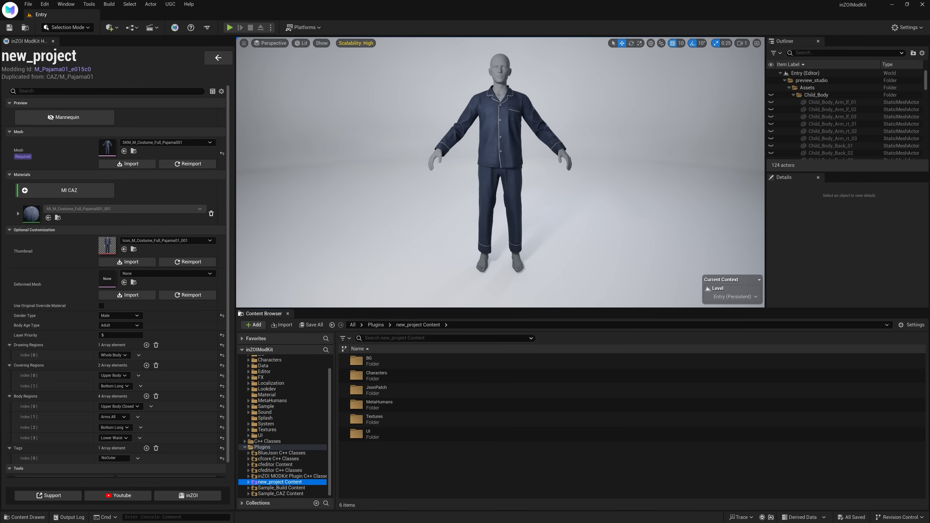
Step: Toggle the mannequin's display in the outfit preview
click(182, 131)
click(181, 130)
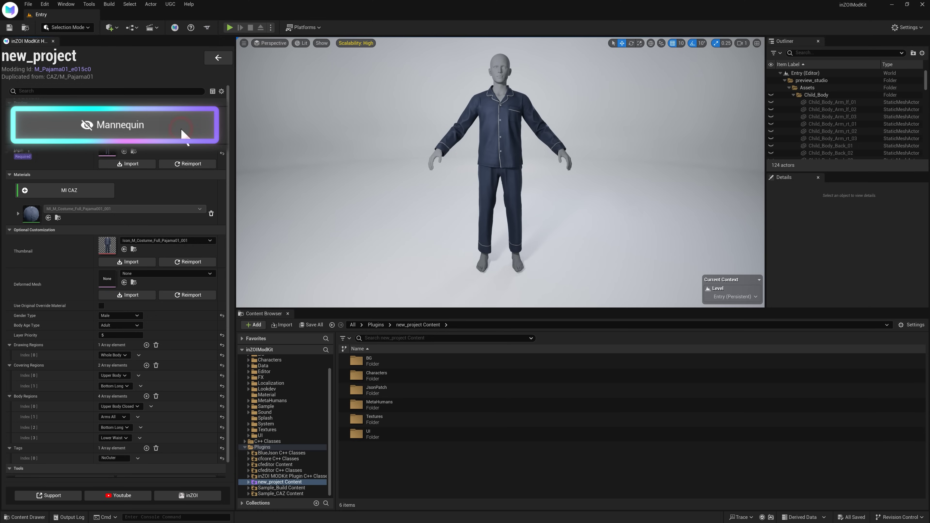
click(181, 130)
click(98, 119)
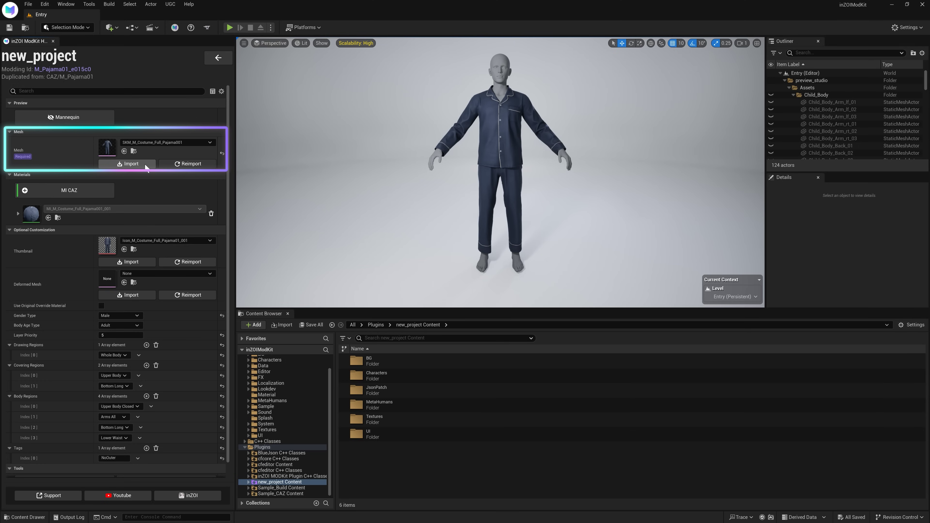
Step: Import the M_Costume_AmericanFootball001 file as a Skeletal Mesh (Outfit) with the Drag & Drop Tool
scroll(171, 466, down, 1)
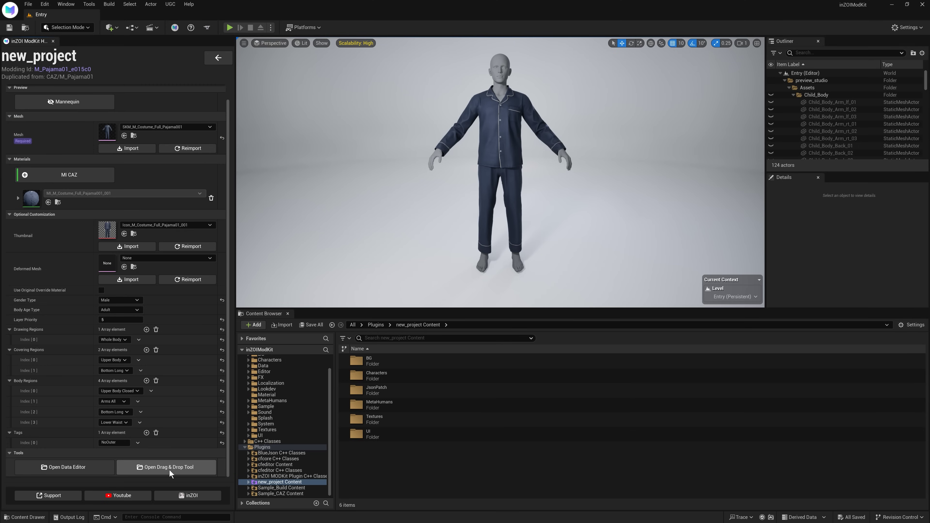
click(169, 470)
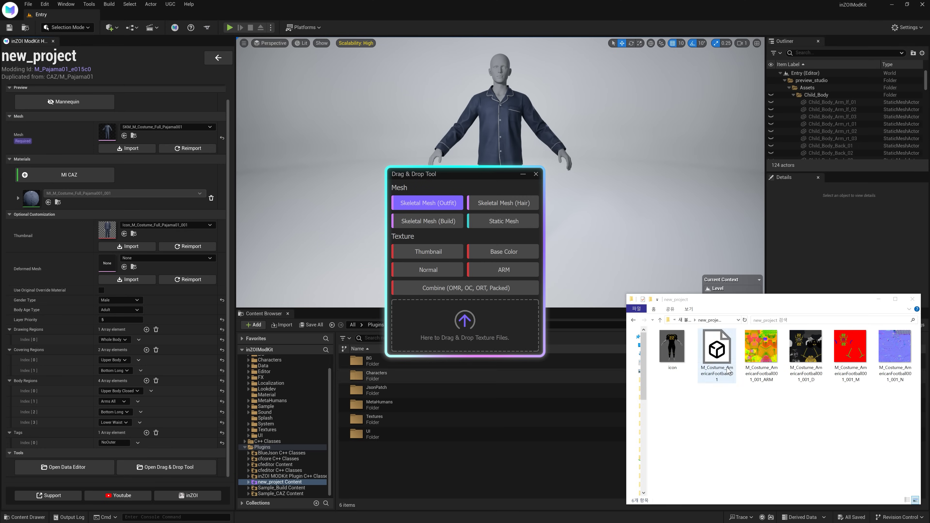
drag(727, 372, 465, 327)
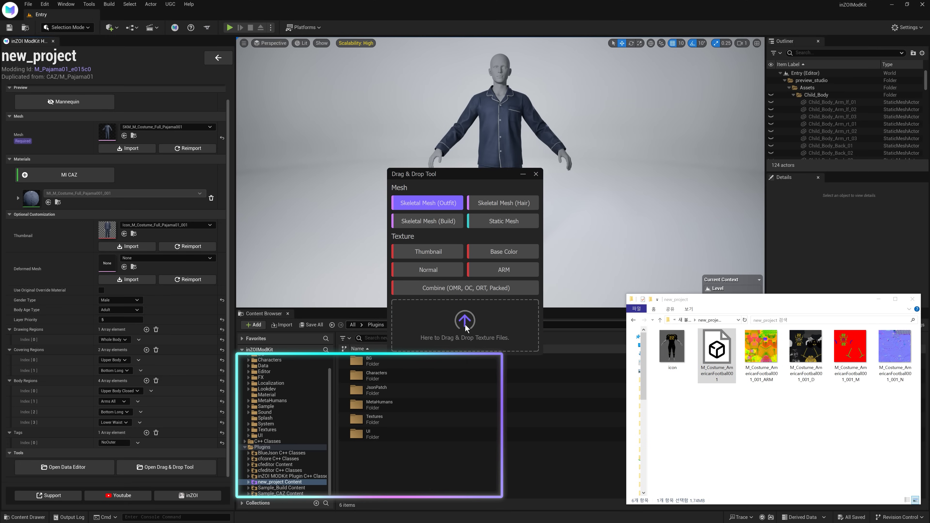
Step: Assign the imported M_Costume_AmericanFootball001 skeletal mesh as the workspace's required mesh and close the Drag & Drop Tool
double_click(263, 482)
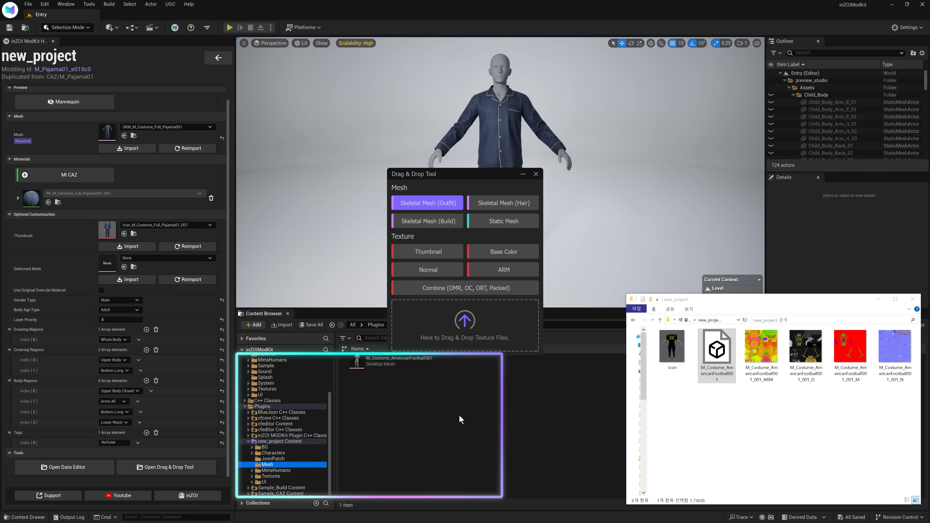
mouse_move(382, 365)
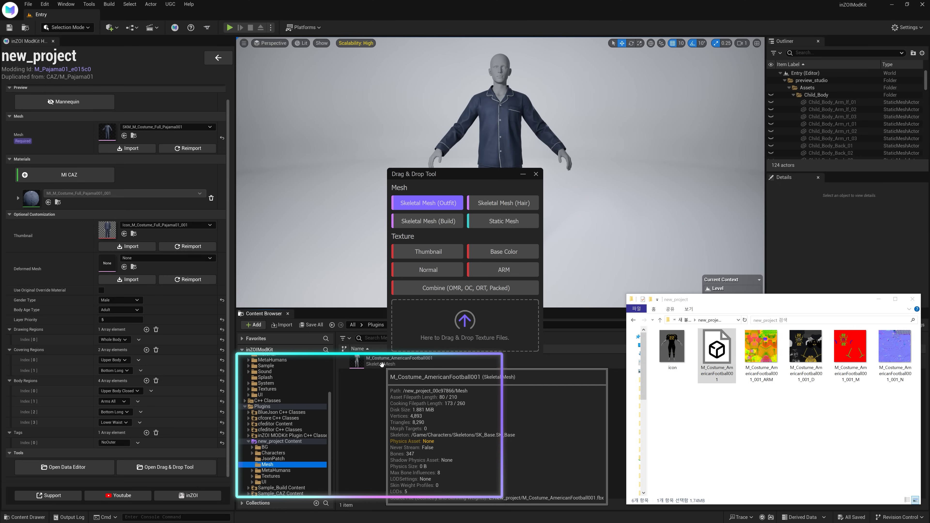
drag(382, 364, 108, 134)
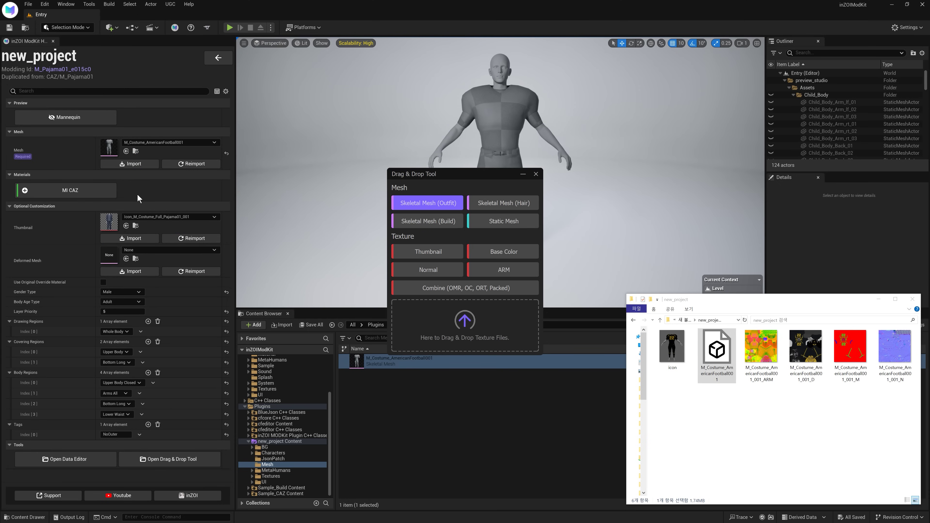
click(535, 173)
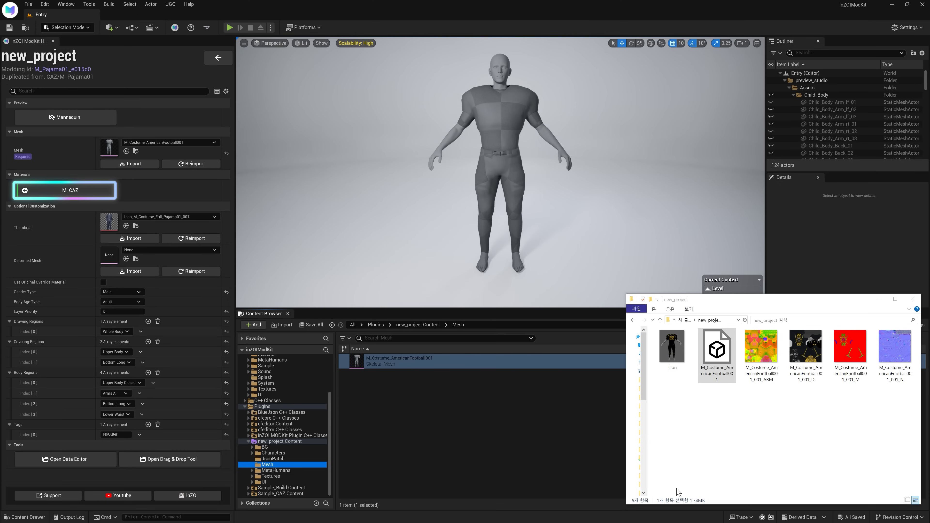
Step: Create an MI CAZ material instance named Material and expand its texture map settings
click(73, 192)
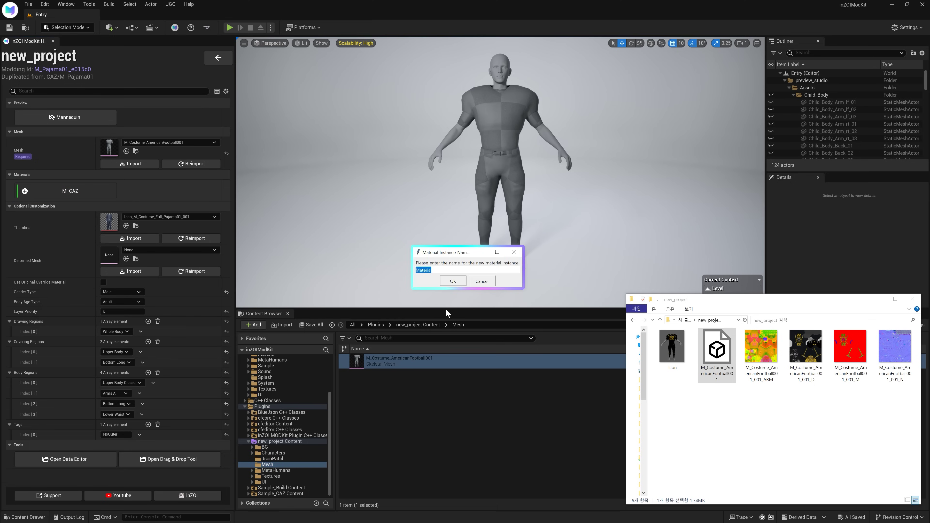
click(453, 281)
click(541, 280)
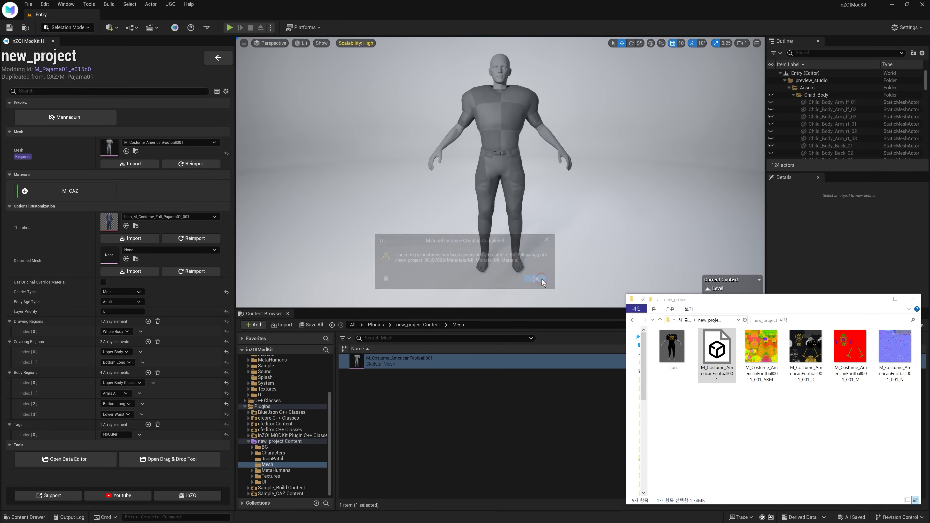
click(19, 199)
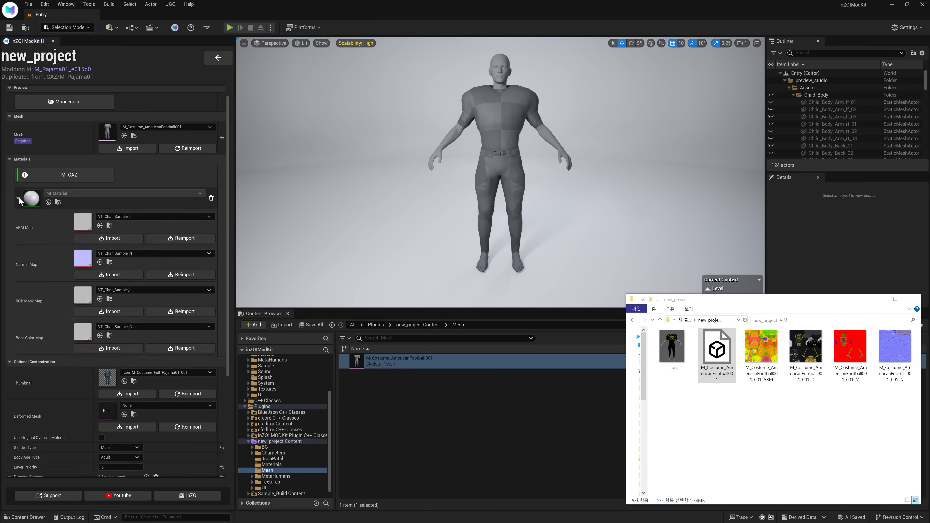
Step: Assign MI_Material to the football costume mesh's Element 0 material slot, save the mesh and close its editor
double_click(107, 132)
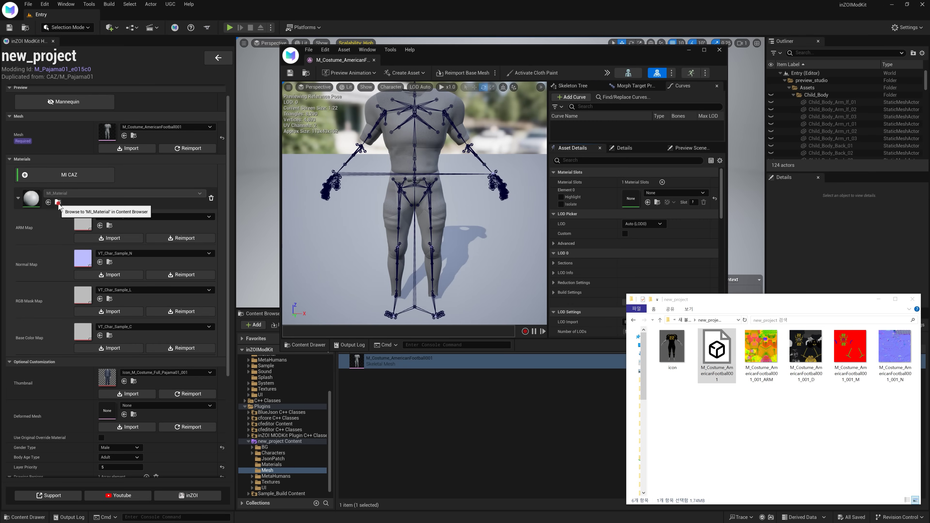
click(58, 203)
drag(355, 363, 632, 200)
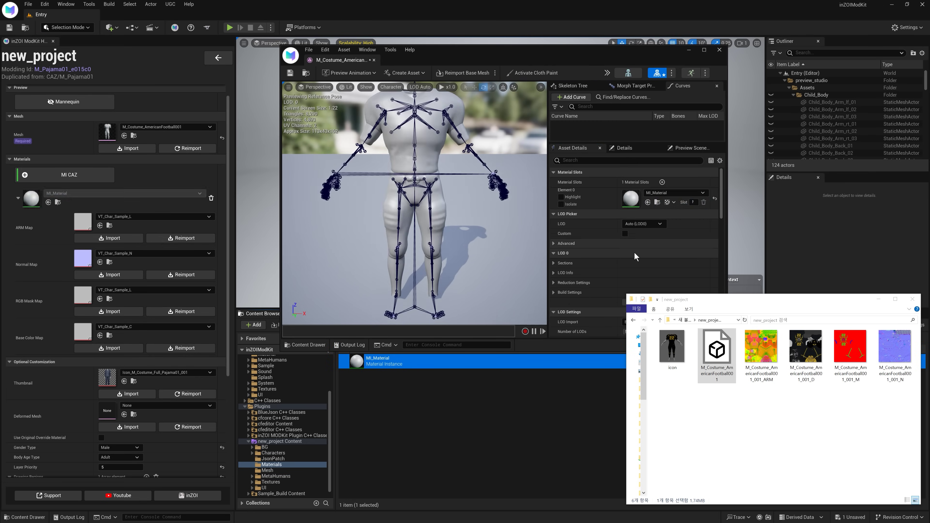
click(289, 73)
click(374, 60)
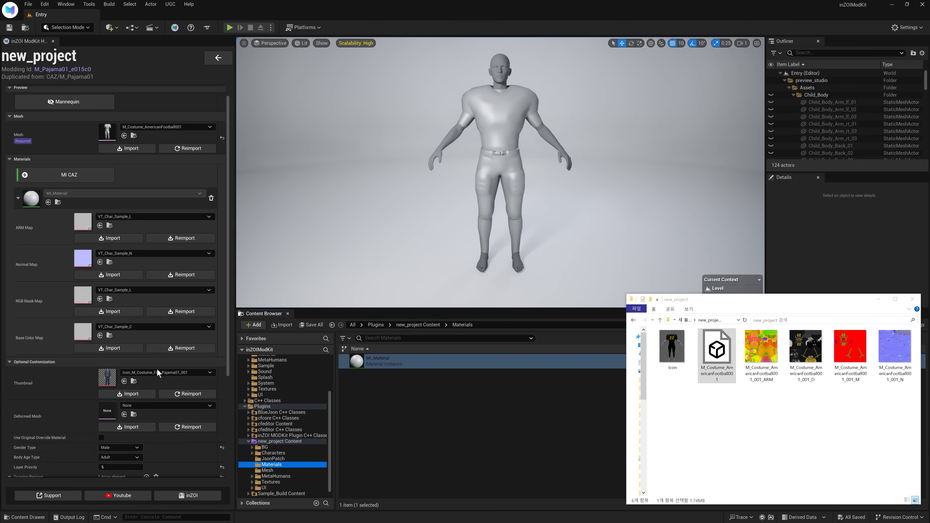
Step: Import the costume's 001_D and 001_M textures as Base Color with the Drag & Drop Tool
scroll(223, 298, down, 5)
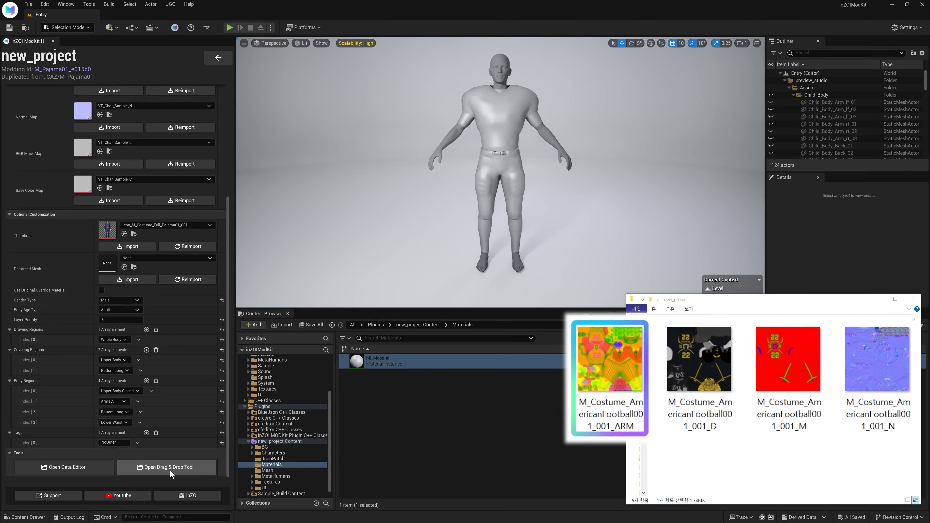
click(169, 469)
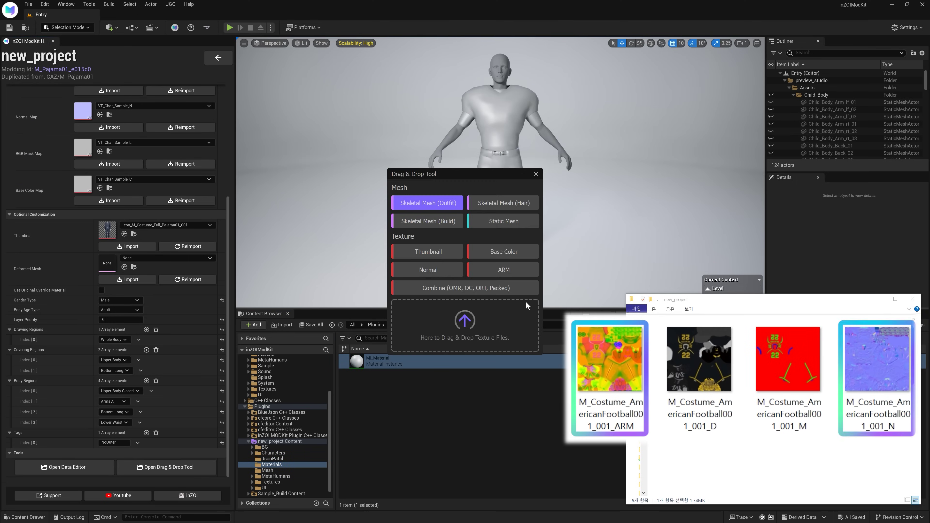
click(512, 254)
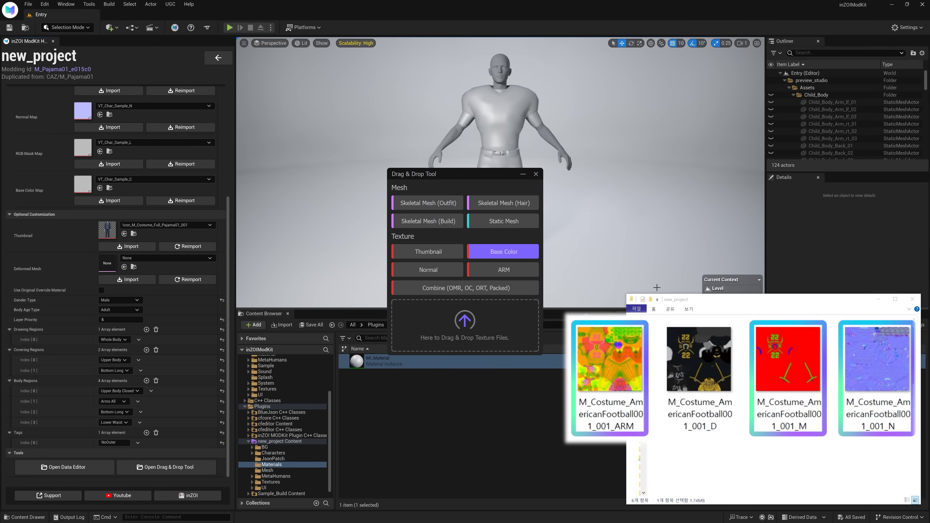
drag(709, 394, 486, 333)
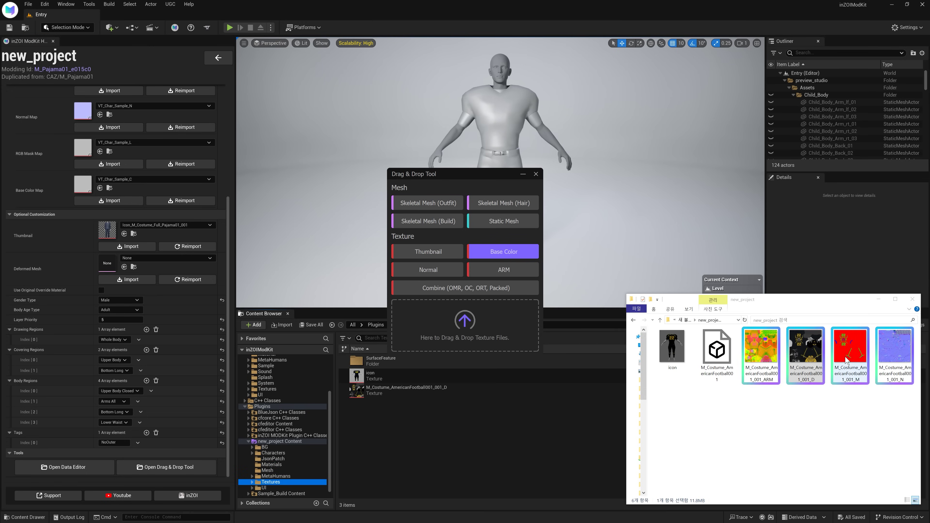
drag(850, 346, 474, 330)
Step: Import the costume's 001_N texture as Normal and its 001_ARM texture as ARM
click(441, 273)
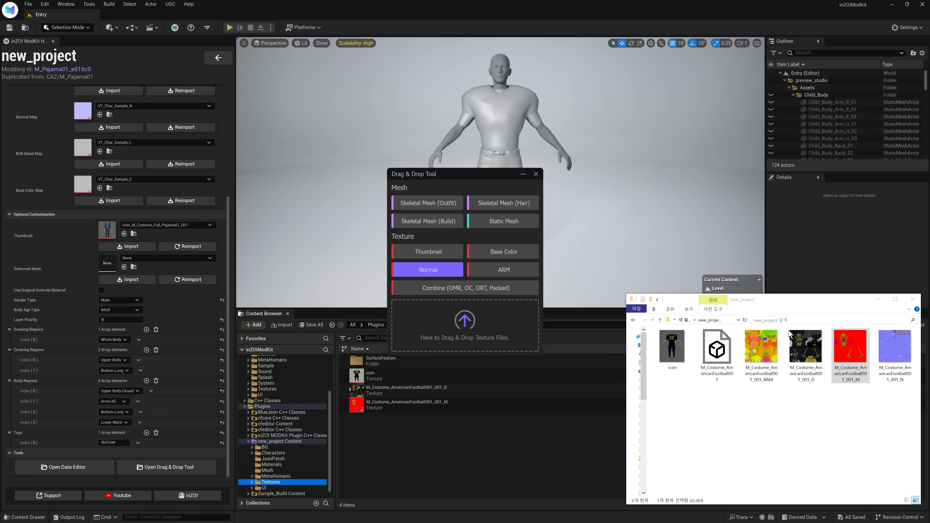
drag(896, 351, 454, 335)
click(504, 269)
drag(761, 348, 460, 331)
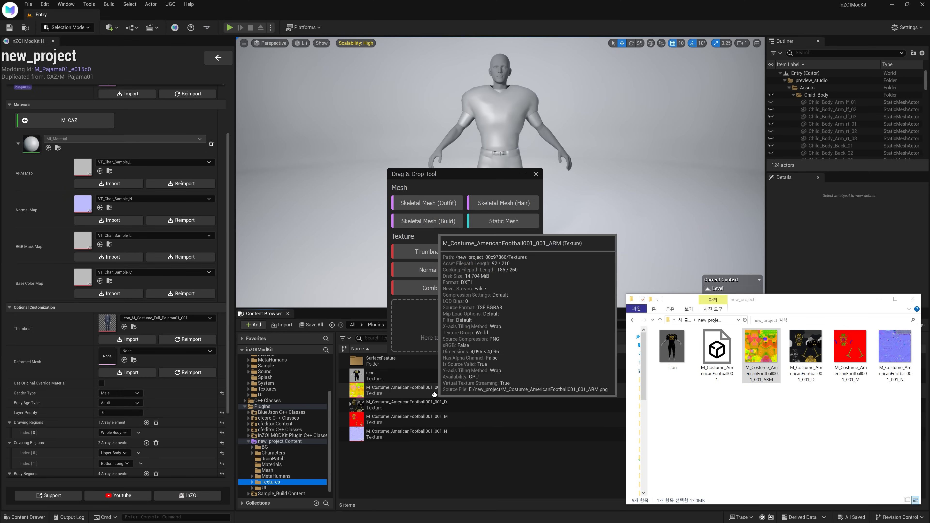
Step: Assign the costume's ARM, N, M and D textures to MI_Material's ARM, Normal, RGB Mask and Base Color maps respectively
click(100, 171)
click(425, 434)
click(100, 207)
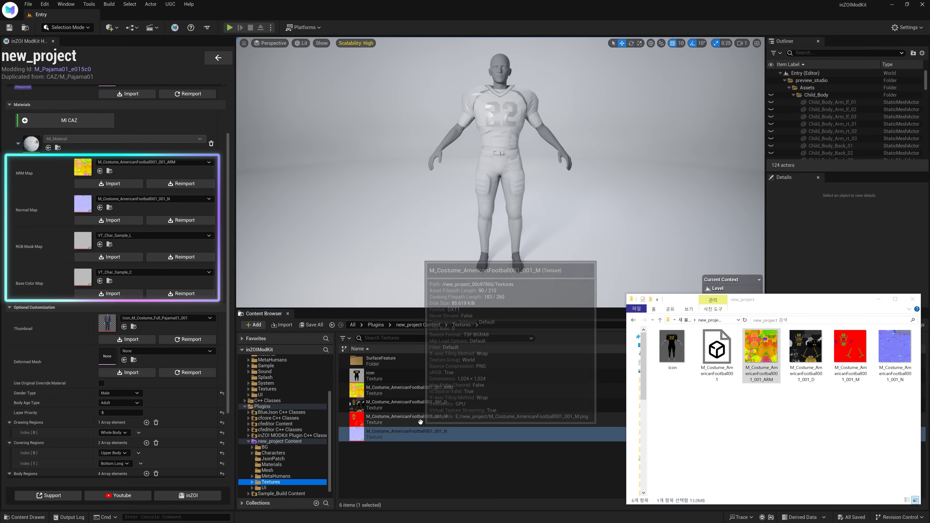
click(415, 420)
click(100, 244)
click(433, 404)
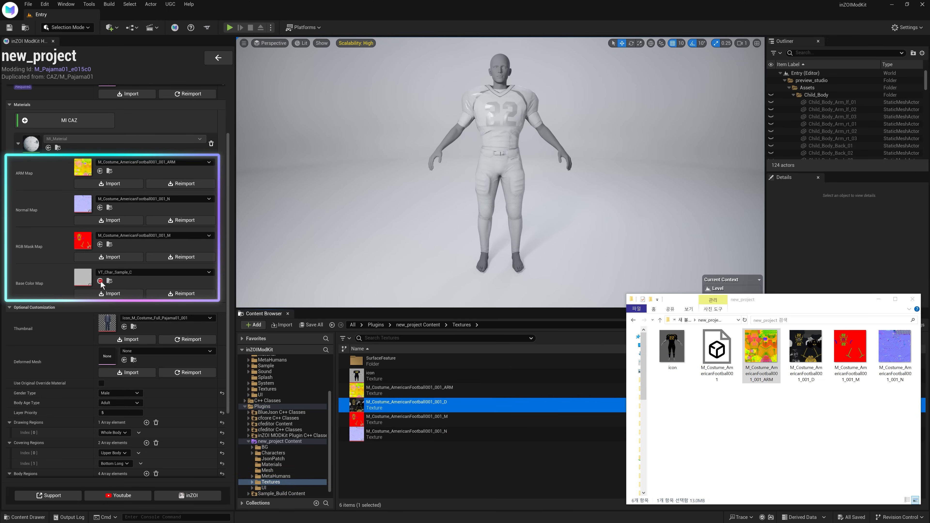
click(100, 281)
Step: In MI_Material, enable the Custom(R), Custom(G) and Custom(B) colour overrides and set Custom Color Intensity to 1
click(59, 148)
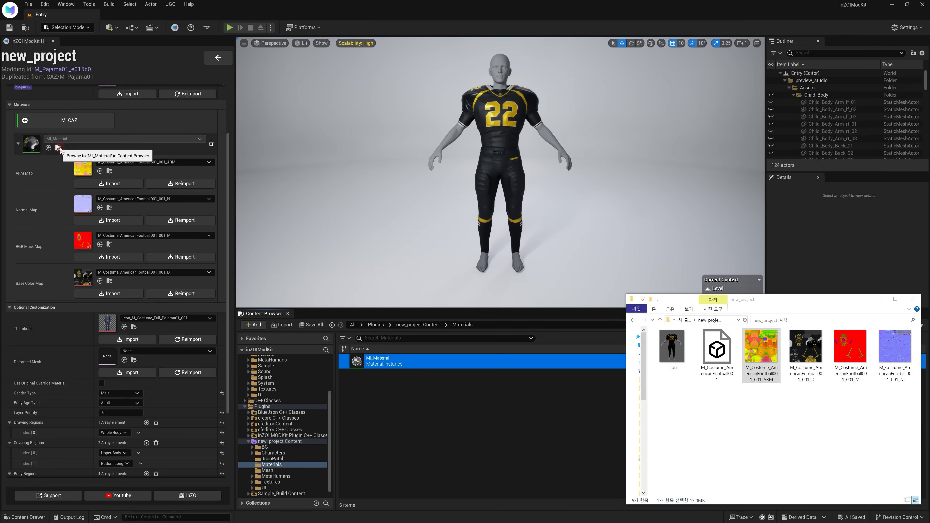
double_click(380, 363)
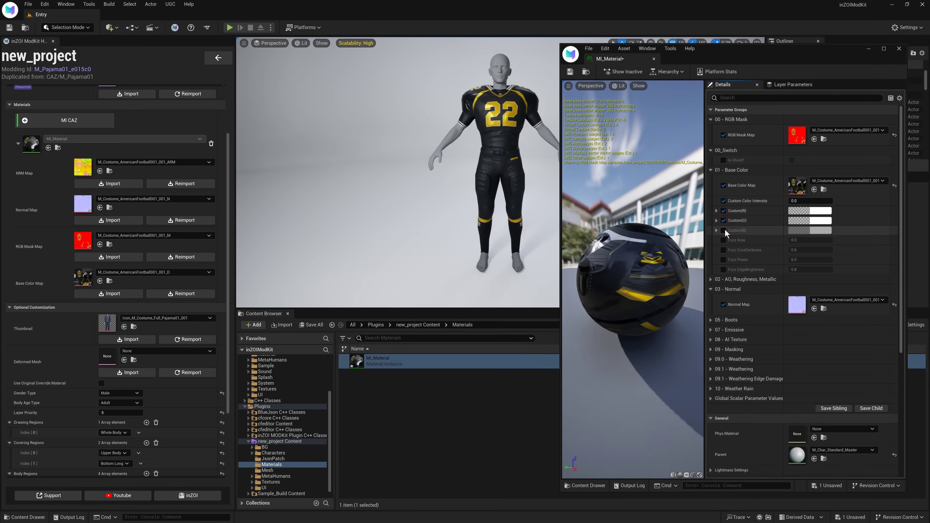
click(724, 230)
click(802, 200)
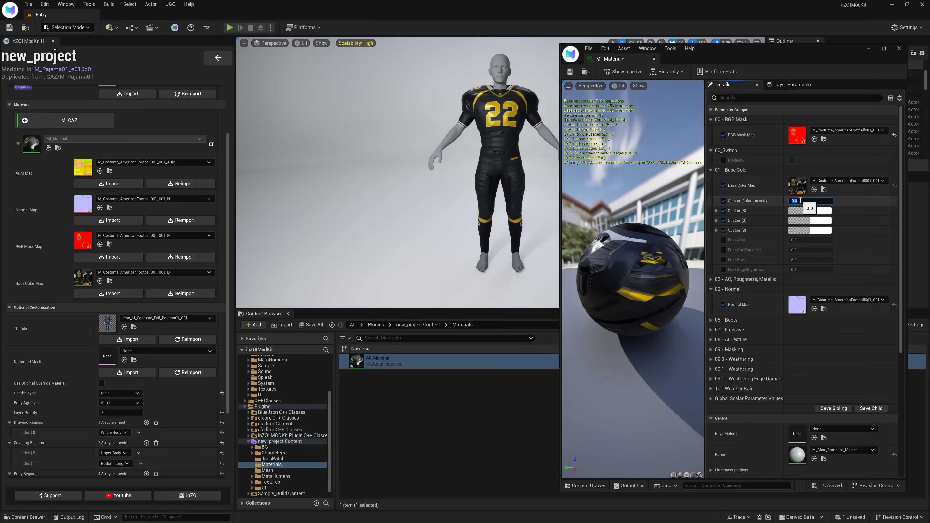
text(1)
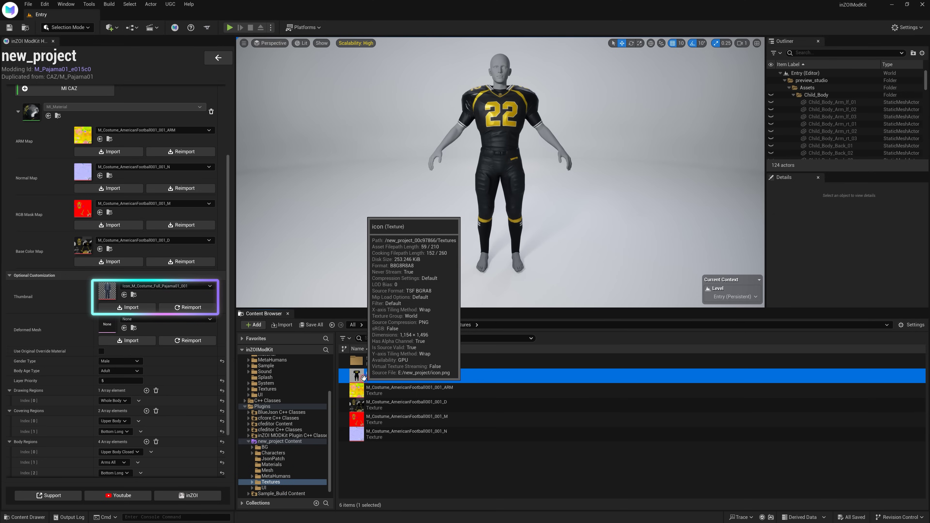
Step: Set the outfit's thumbnail to the icon texture and its deformed mesh to M_Costume_AmericanFootball001
click(124, 294)
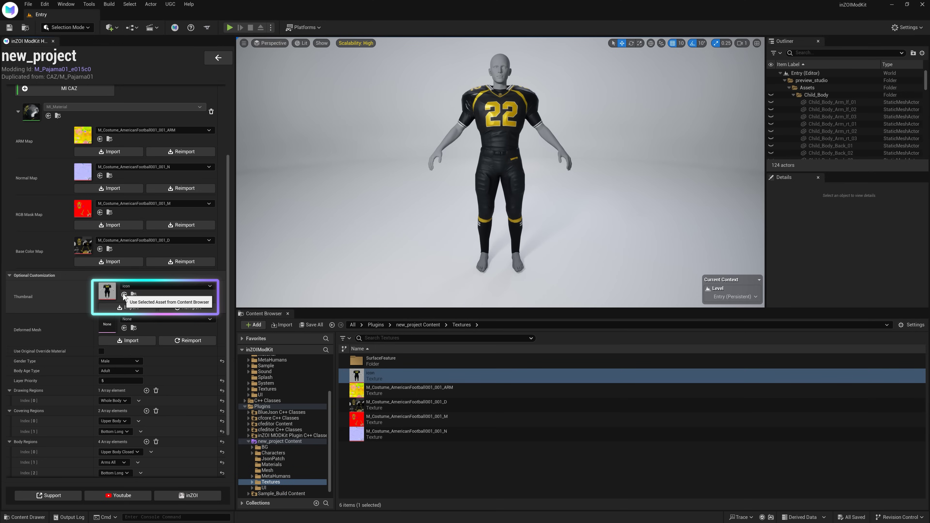
drag(228, 370, 228, 403)
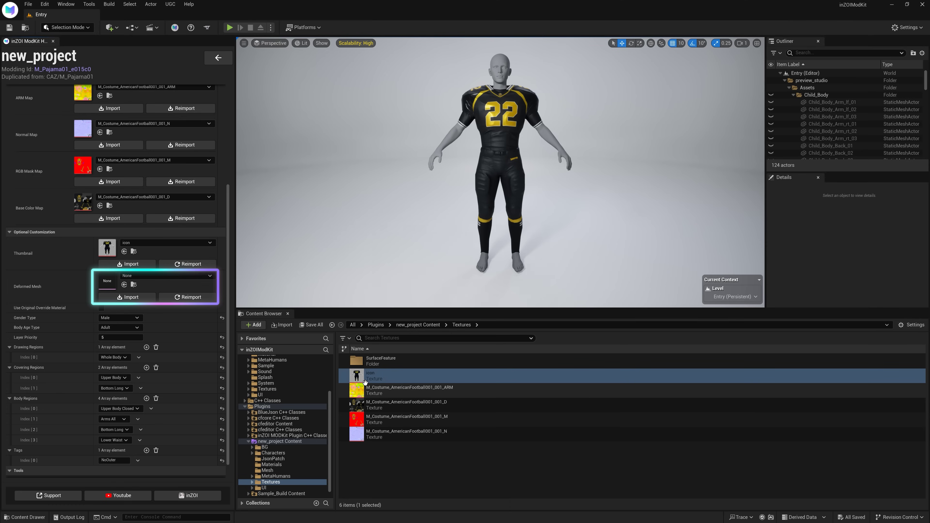
click(267, 470)
drag(389, 361, 106, 283)
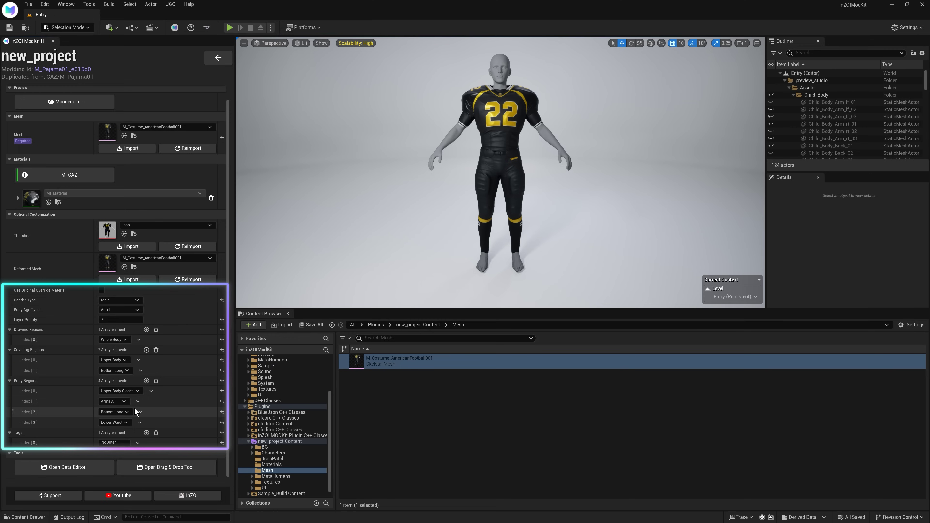
Step: Set Body Regions index 1 to Arms All Short
click(121, 402)
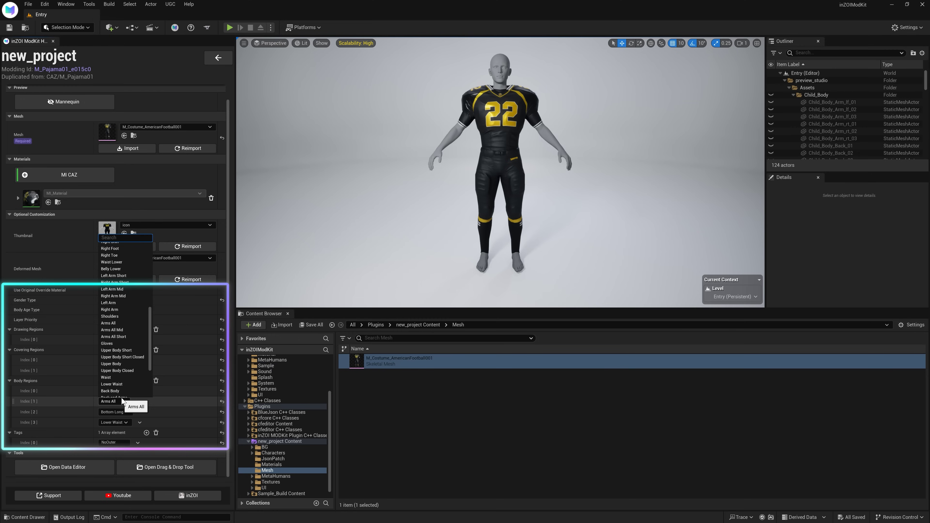
click(131, 338)
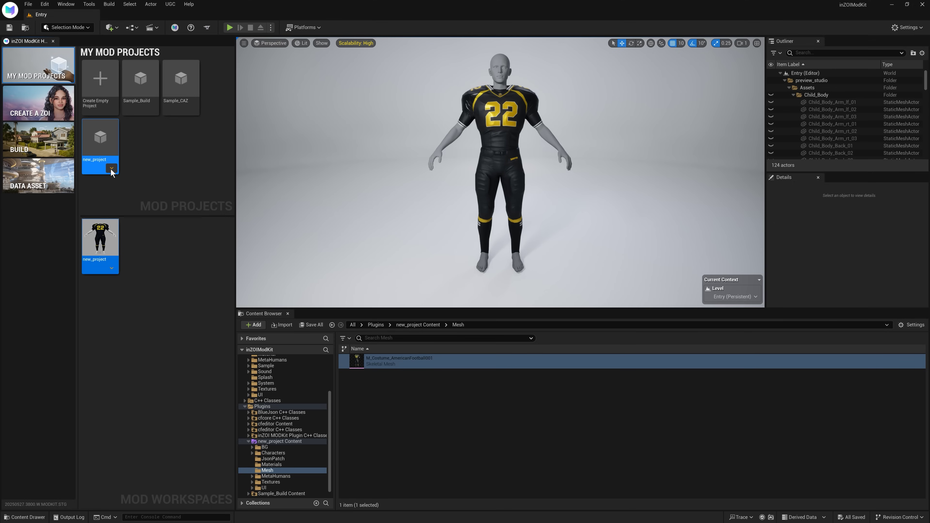
Step: Examine the local packaging and UGC options available for the new_project mod
click(111, 169)
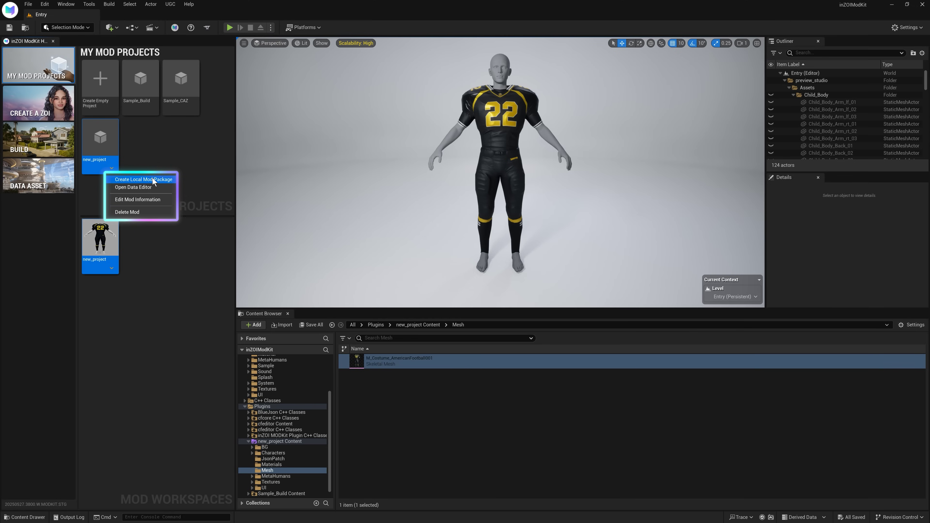
click(171, 5)
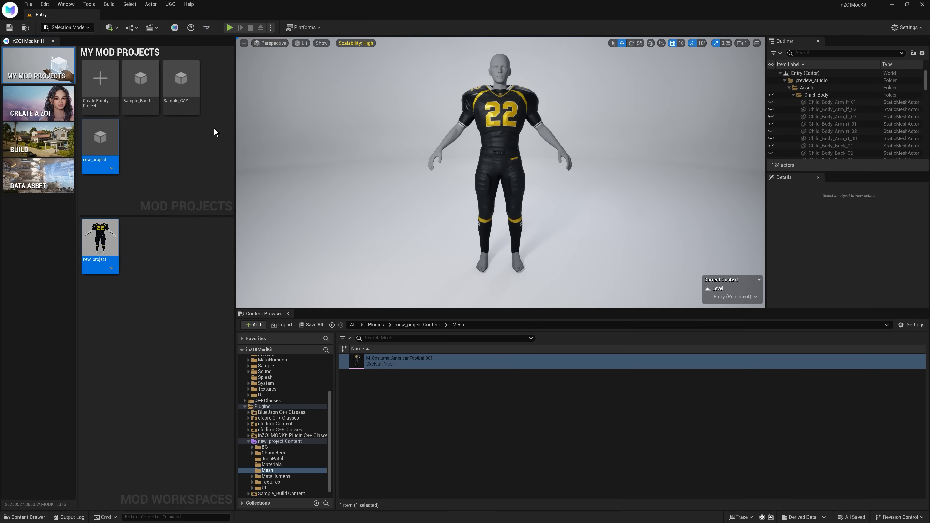
Step: Select the Sample_CAZ mod project and open its Sample_CAZ workspace
click(181, 107)
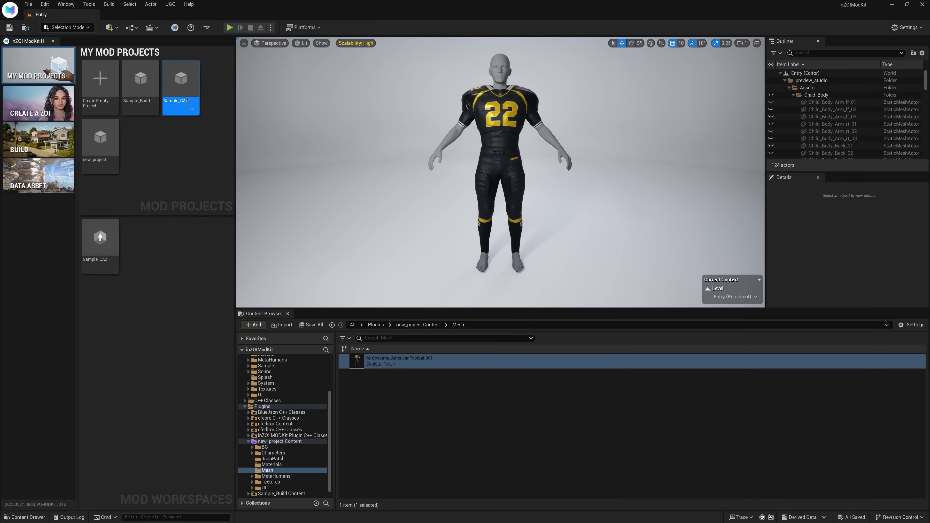
click(192, 110)
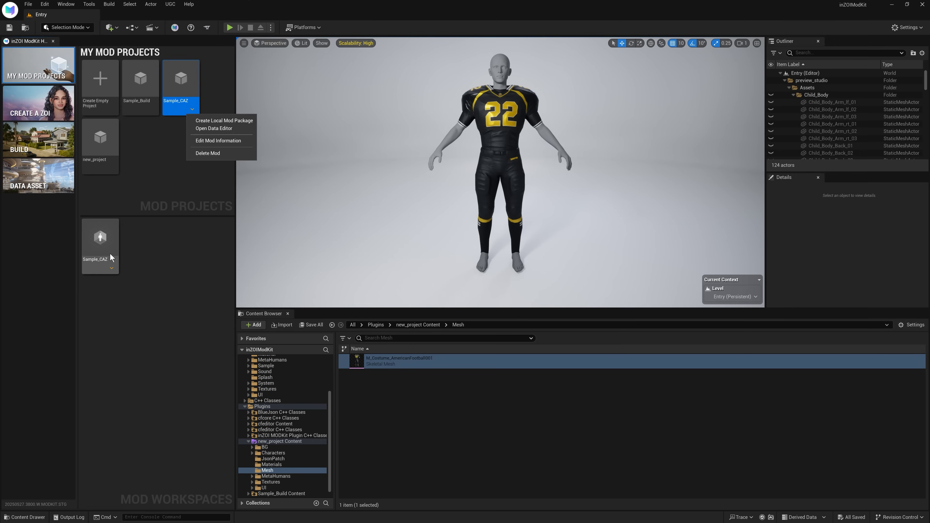
double_click(104, 244)
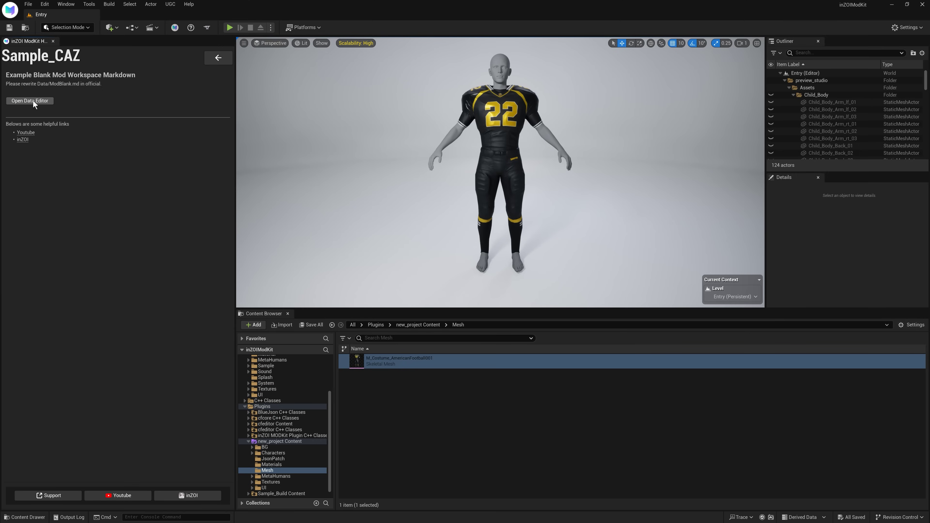